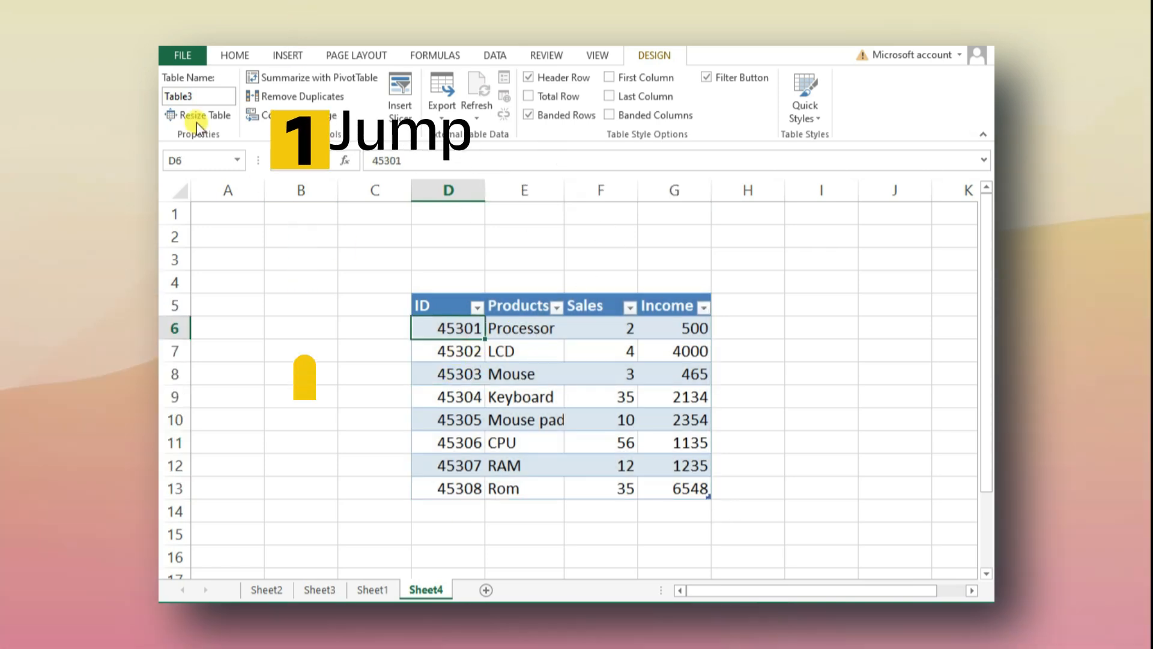
pyautogui.click(200, 96)
pyautogui.write('veer')
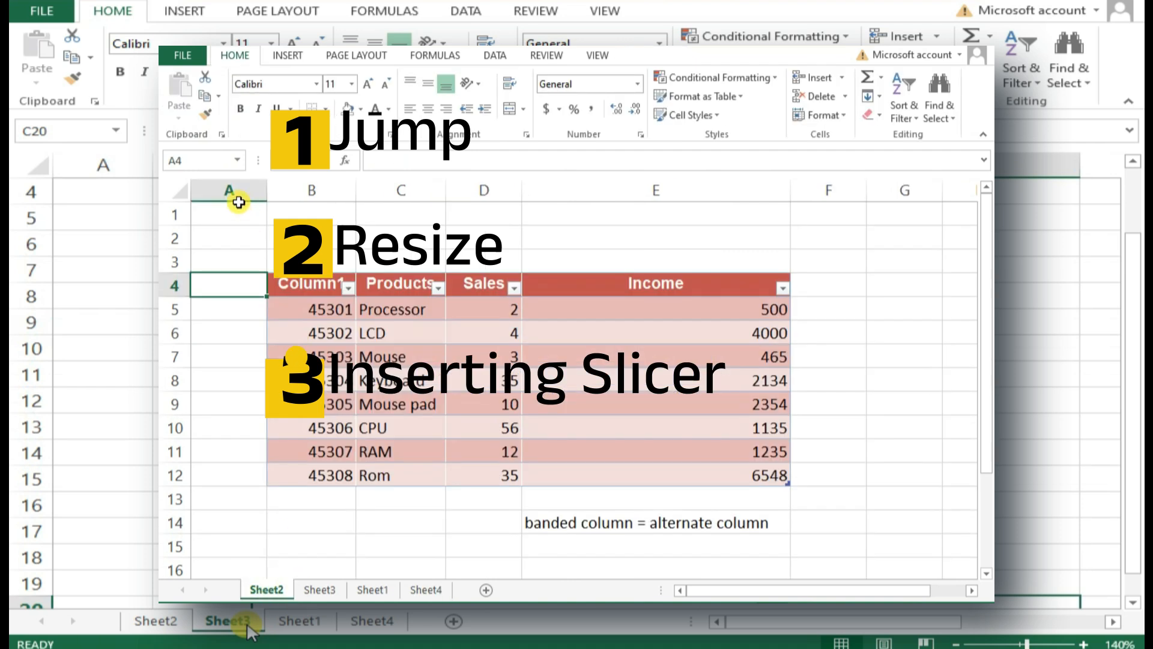
pyautogui.click(237, 160)
pyautogui.click(184, 197)
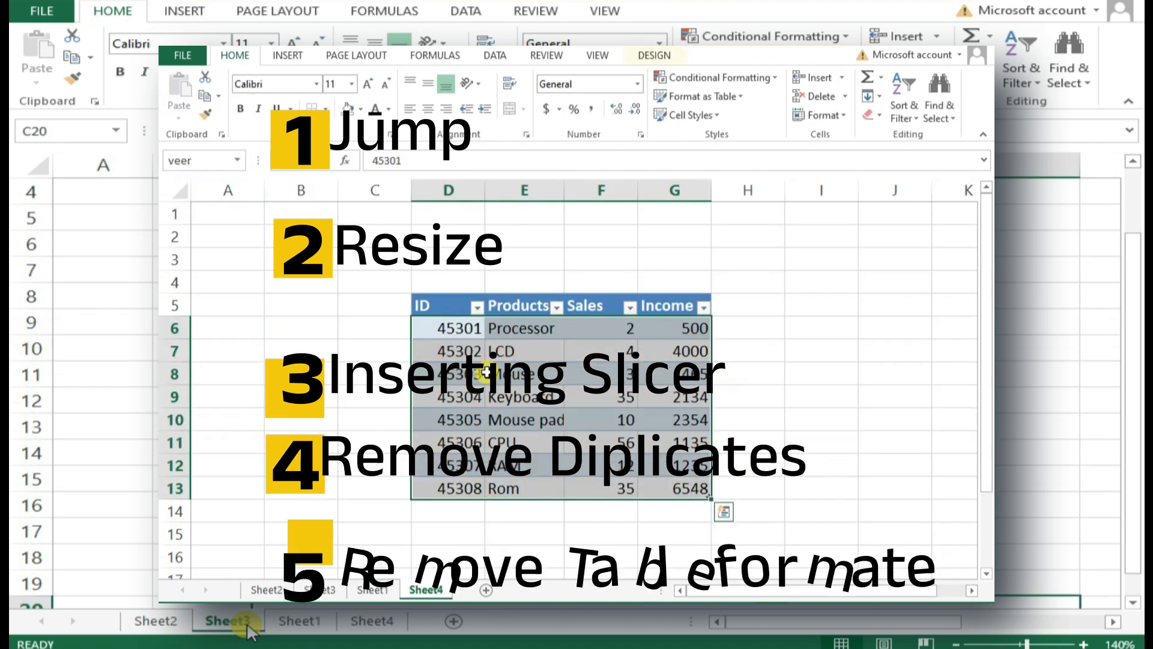
pyautogui.click(297, 621)
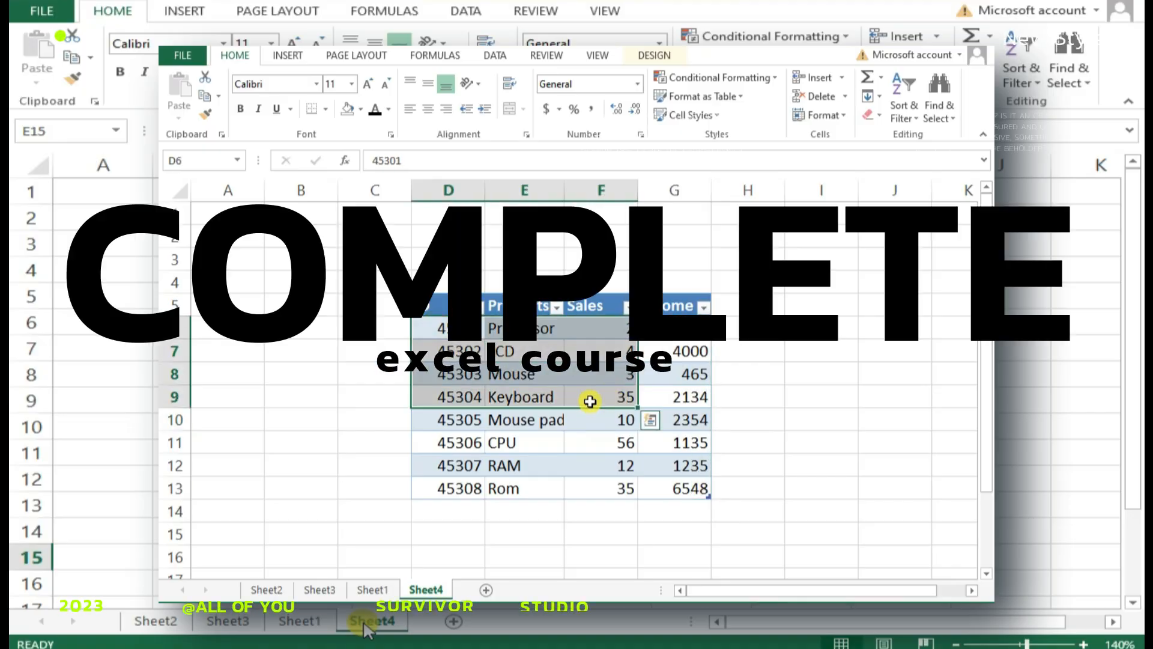
pyautogui.click(649, 56)
pyautogui.click(194, 118)
pyautogui.moveTo(432, 305); pyautogui.dragTo(587, 433)
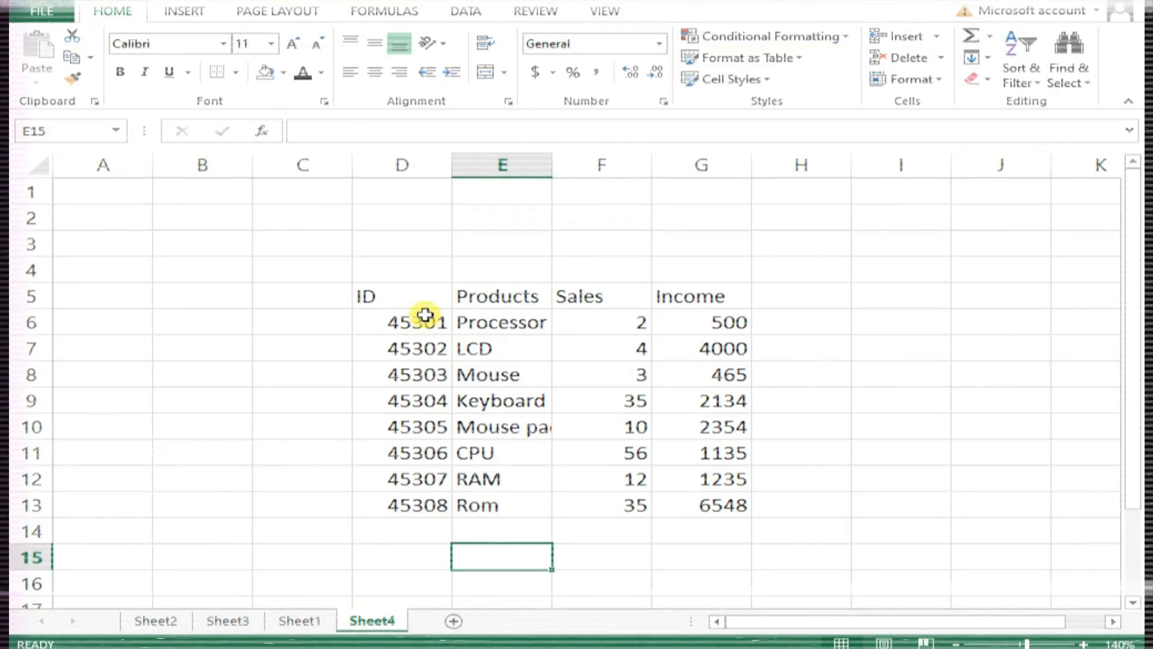
# Convert the product data in D5:G13 on Sheet4 into a table with headers
pyautogui.click(434, 305)
pyautogui.click(437, 313)
pyautogui.moveTo(406, 290); pyautogui.dragTo(691, 508)
pyautogui.click(494, 364)
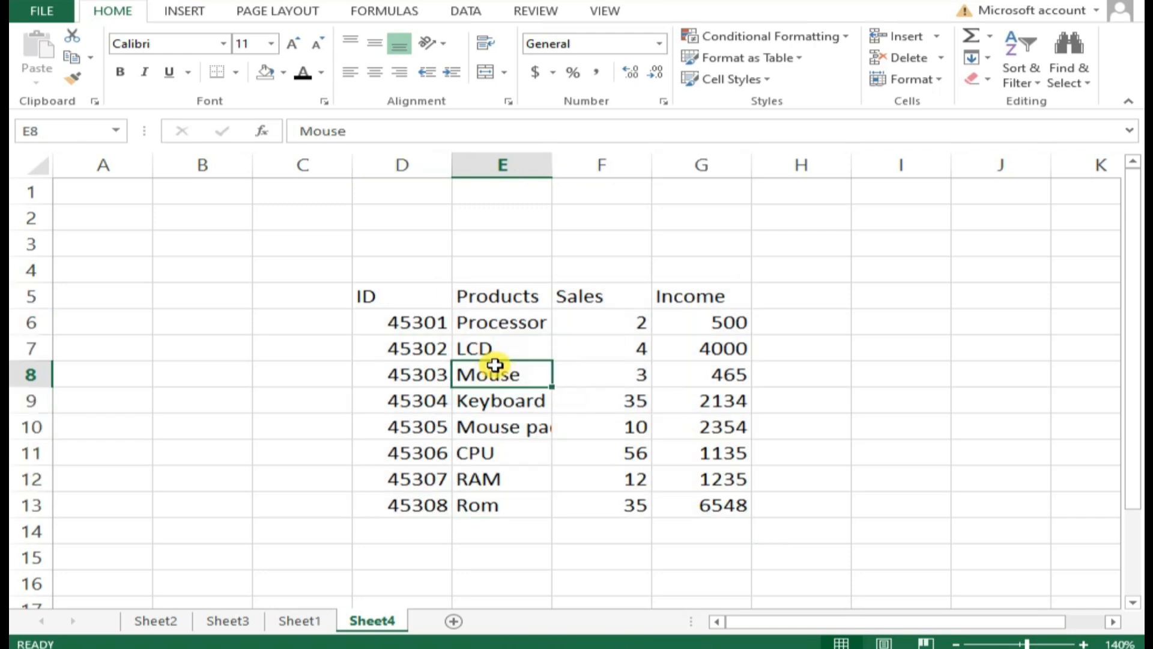
pyautogui.hotkey('ctrl', 't')
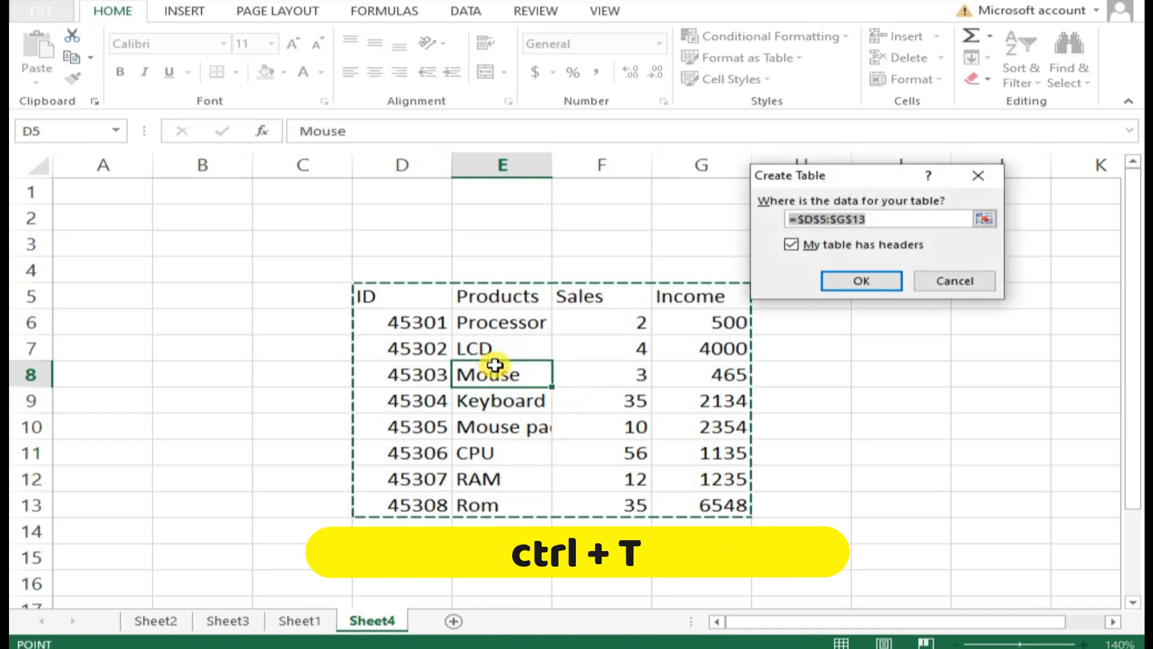
pyautogui.click(861, 280)
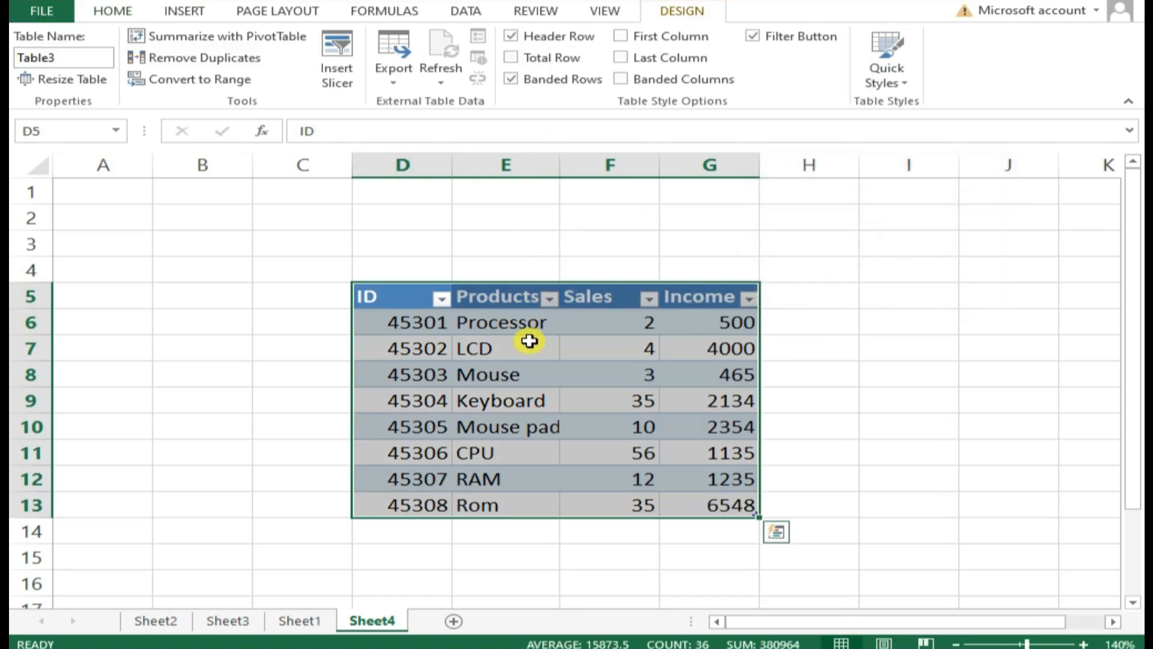
# Rename the new product table on Sheet4 to veer
pyautogui.click(377, 367)
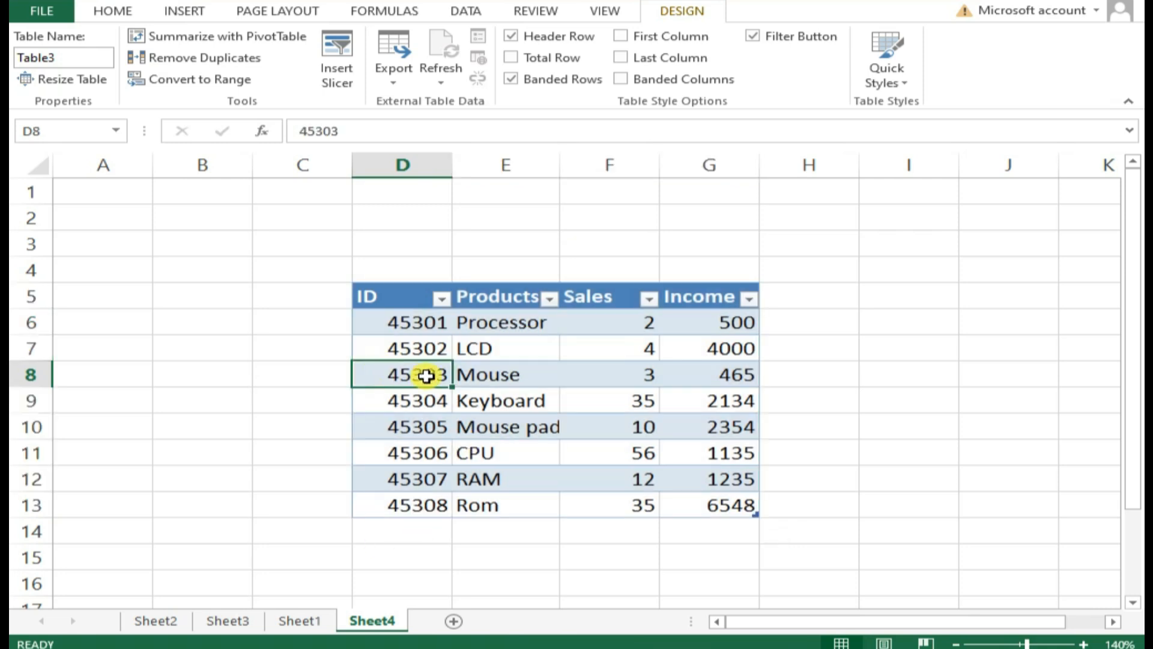
pyautogui.click(407, 331)
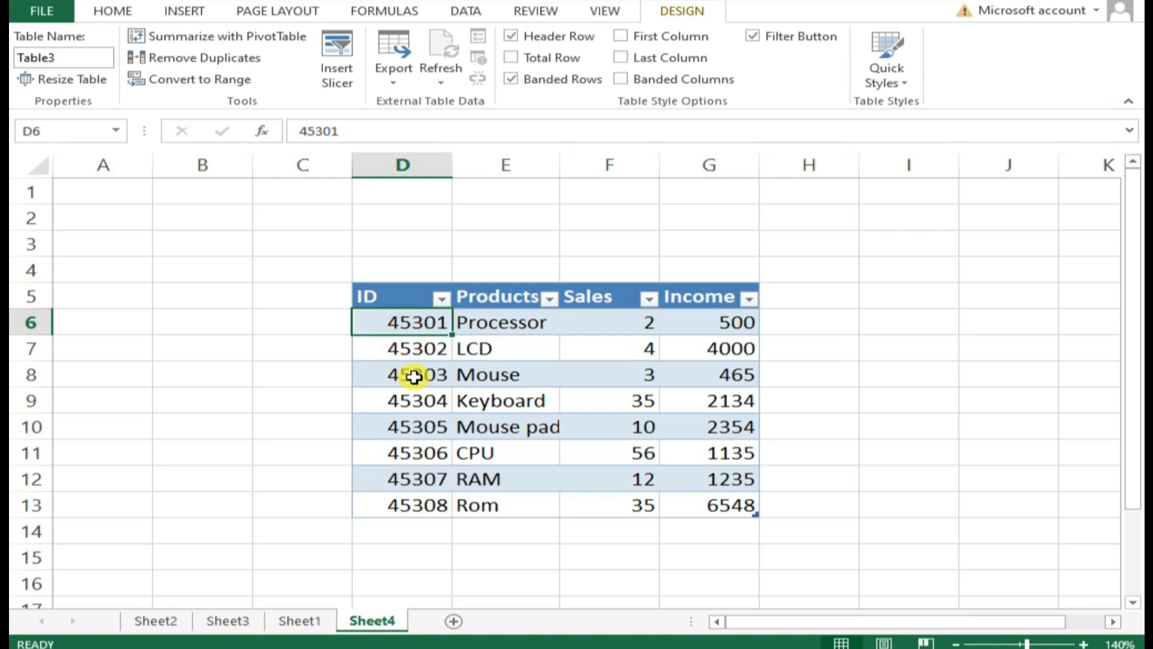
pyautogui.click(54, 57)
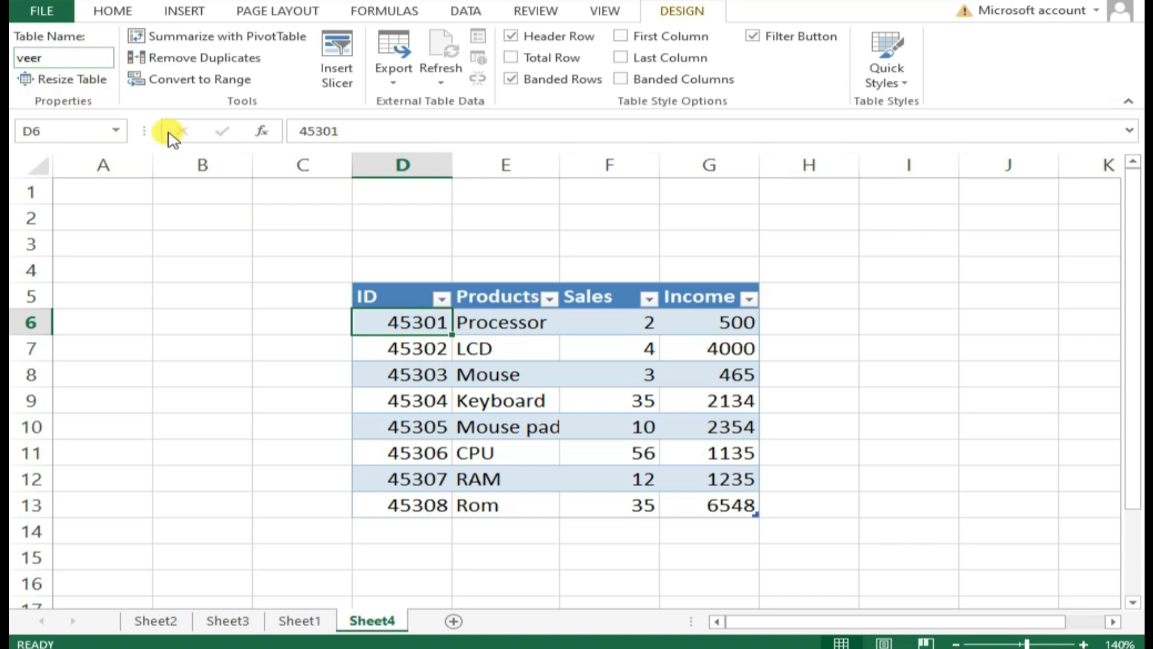
# Jump from Sheet2 to the table named veer, visit Sheet3, and return to the table on Sheet4
pyautogui.click(155, 621)
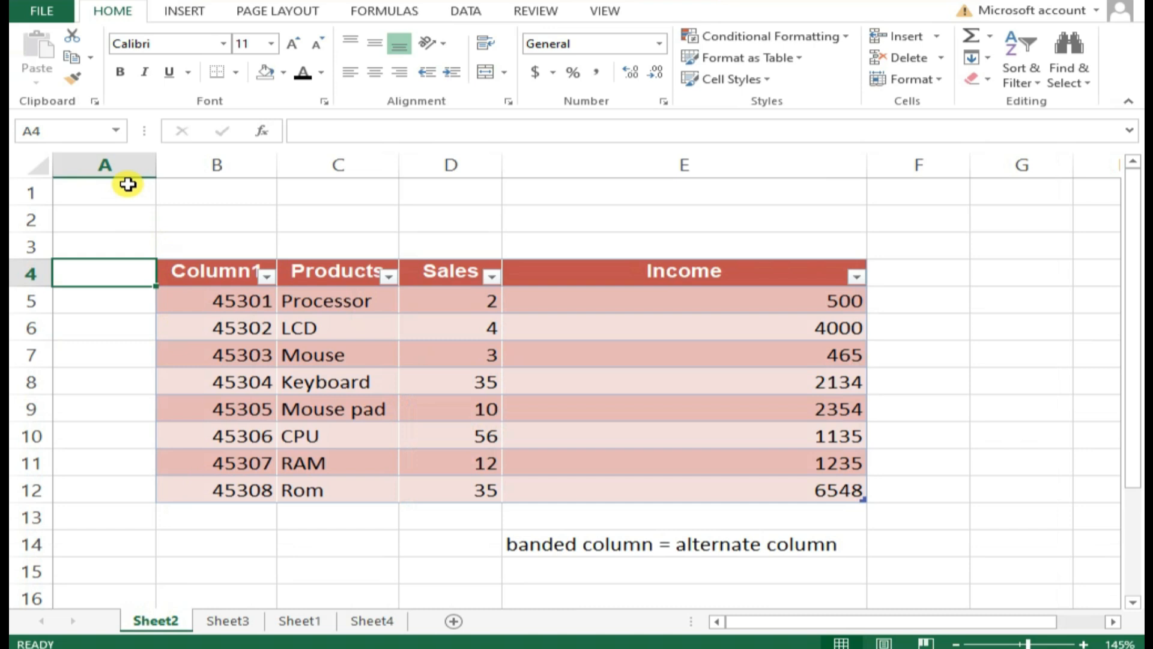
pyautogui.click(117, 132)
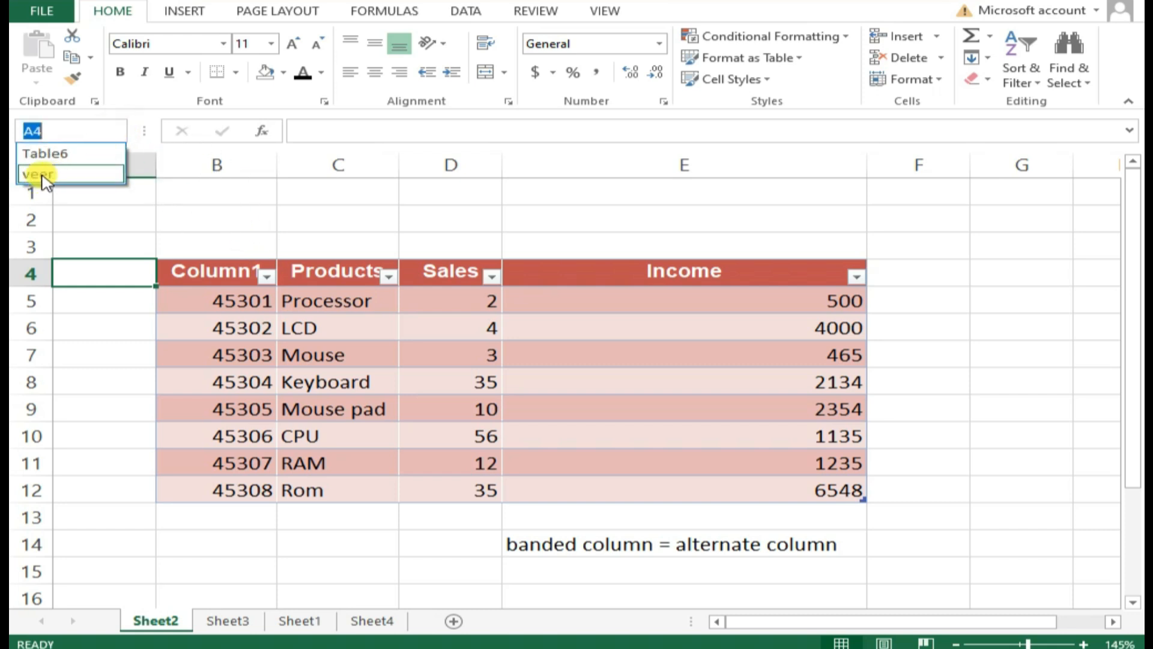
pyautogui.click(43, 175)
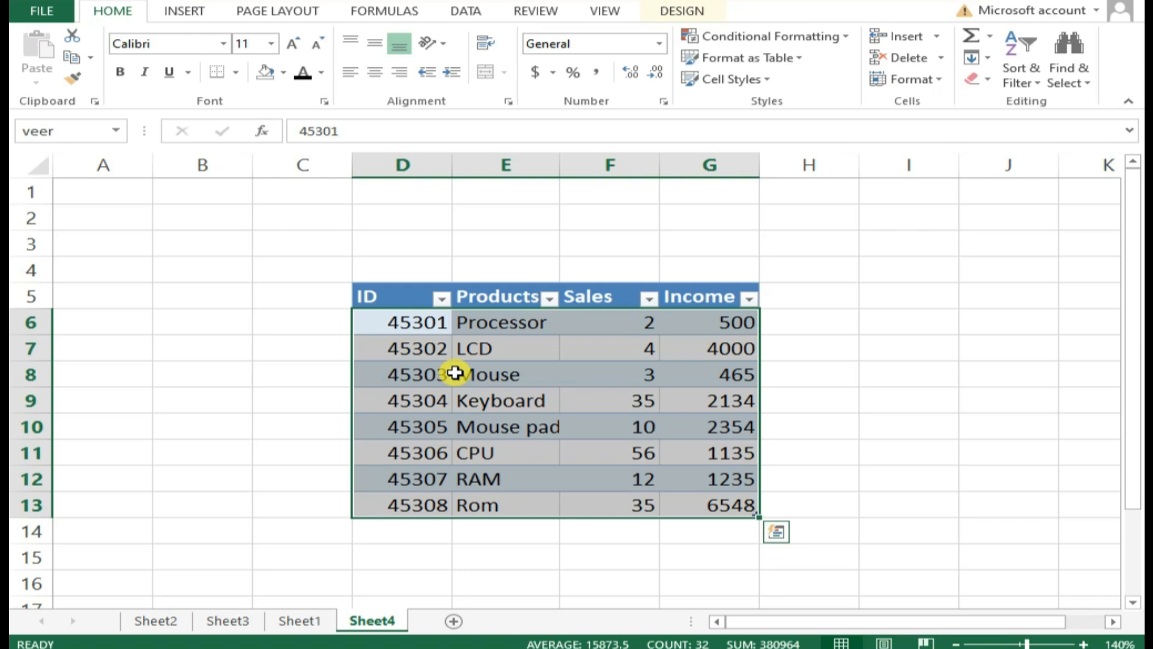
pyautogui.click(228, 621)
pyautogui.click(373, 620)
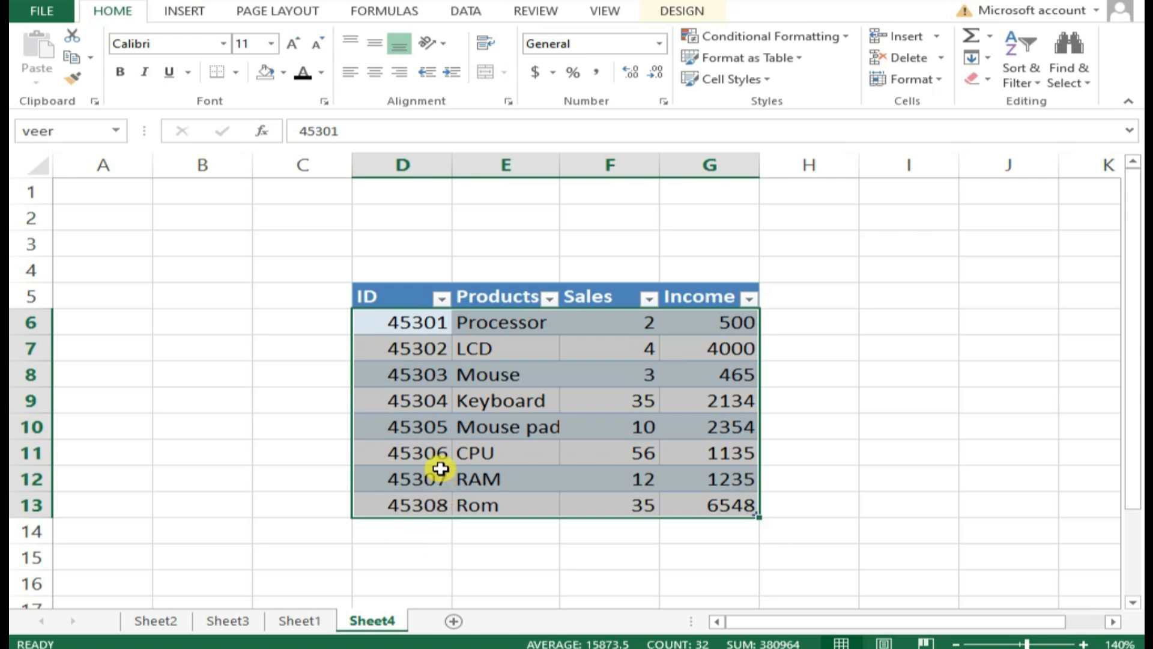
pyautogui.click(442, 401)
pyautogui.moveTo(414, 321); pyautogui.dragTo(730, 505)
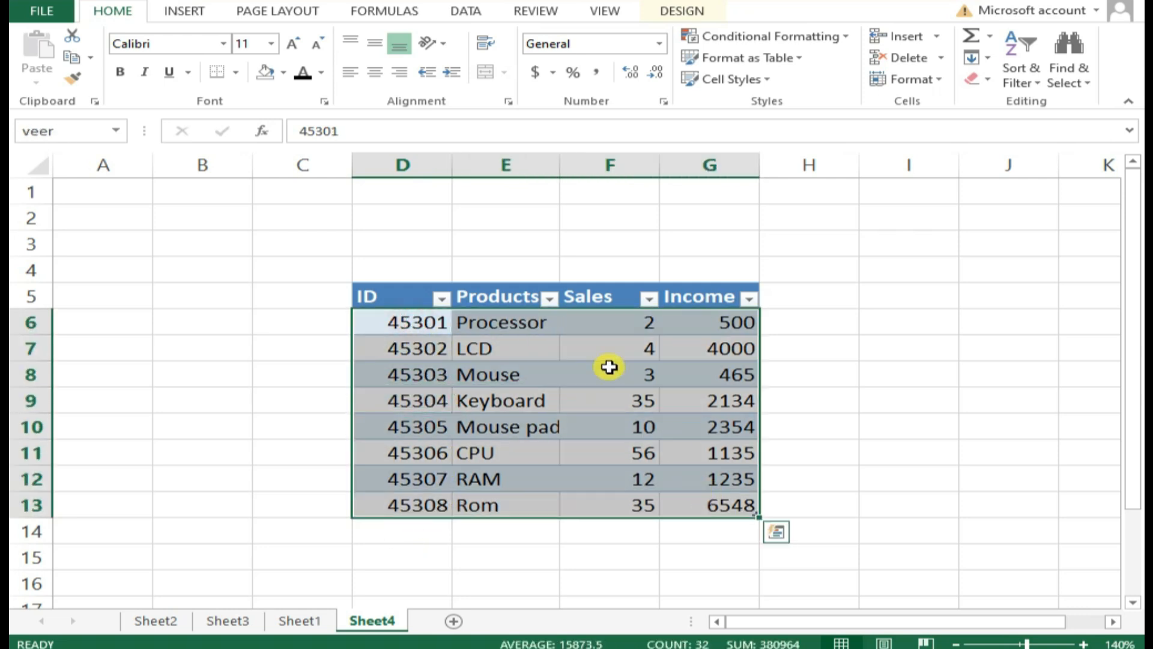
pyautogui.click(596, 363)
pyautogui.moveTo(689, 315); pyautogui.dragTo(725, 502)
pyautogui.click(469, 351)
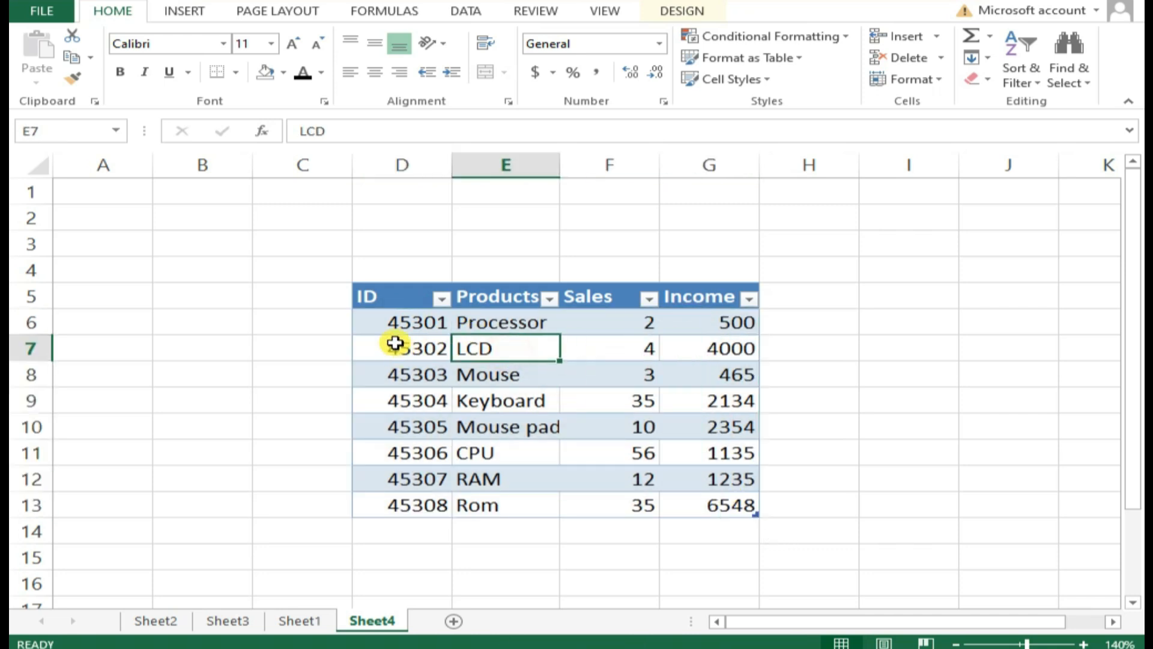
pyautogui.moveTo(383, 318); pyautogui.dragTo(628, 405)
# Resize the veer table to the range D5:F13, leaving out the Income column
pyautogui.click(503, 396)
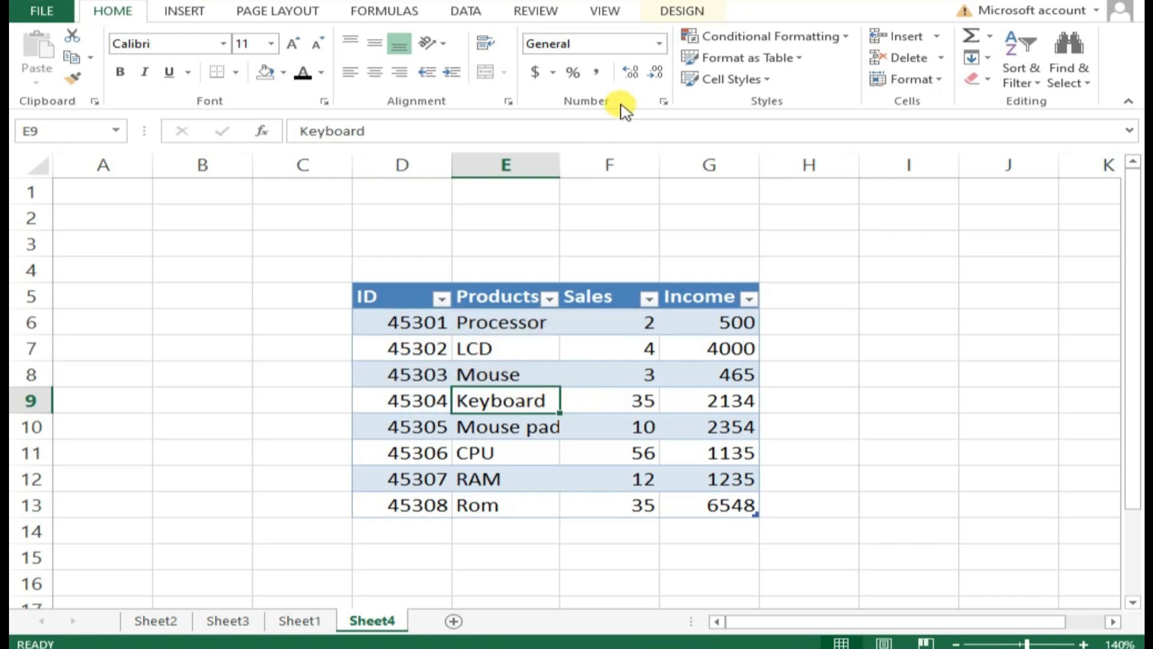
pyautogui.click(677, 10)
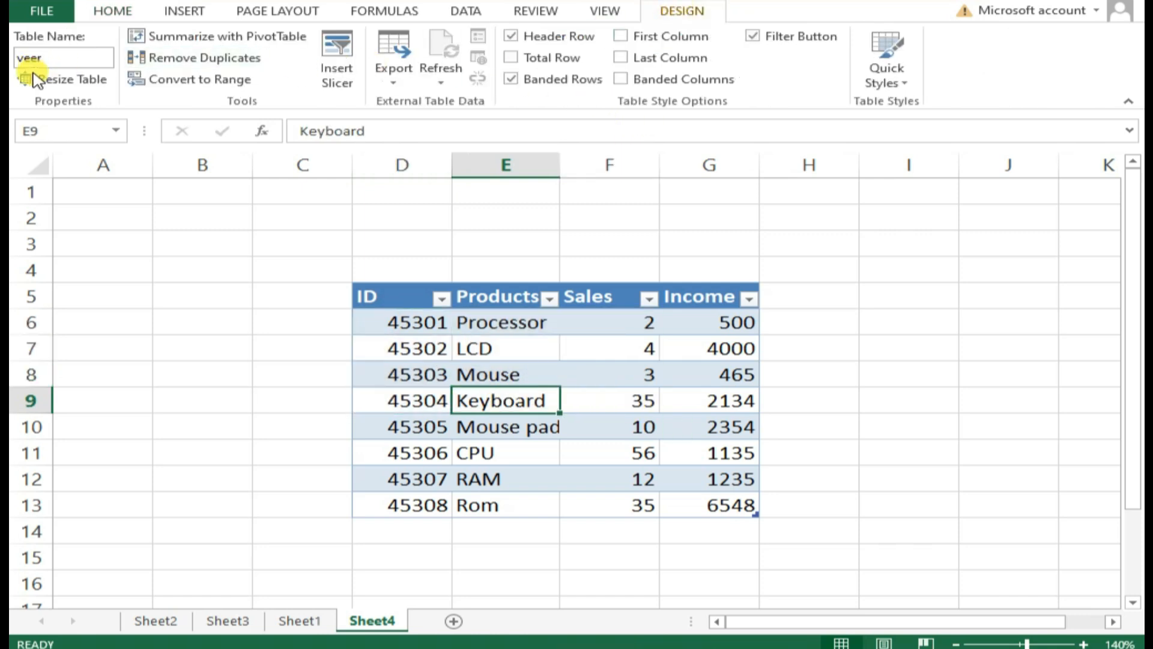
pyautogui.click(68, 84)
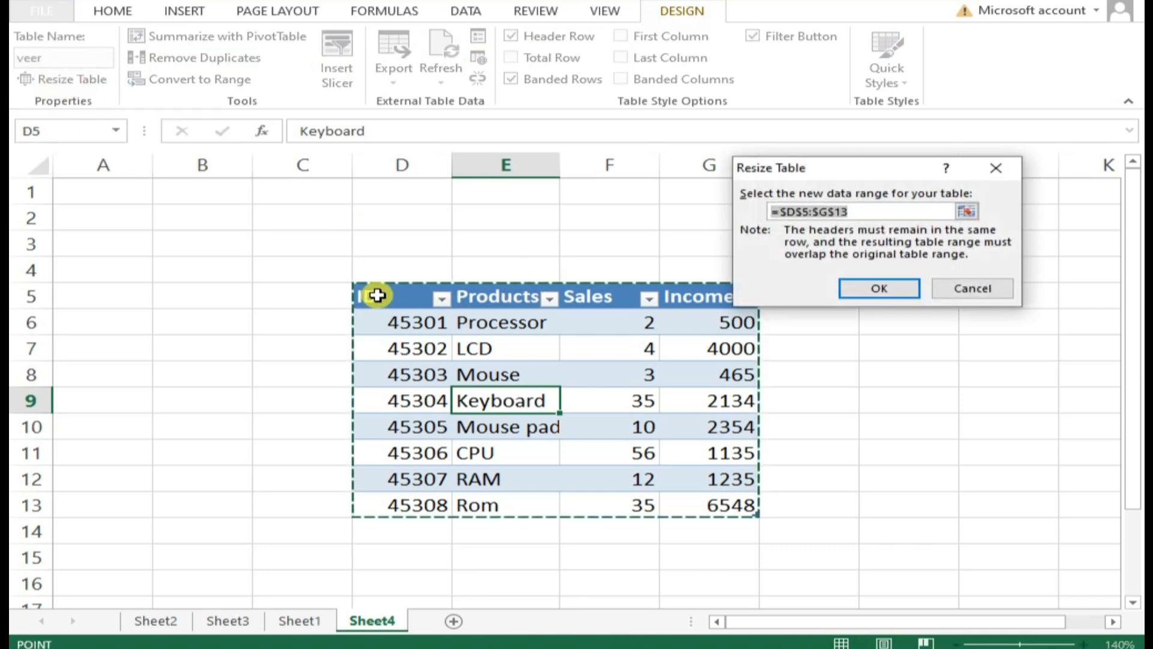
pyautogui.moveTo(372, 295); pyautogui.dragTo(585, 506)
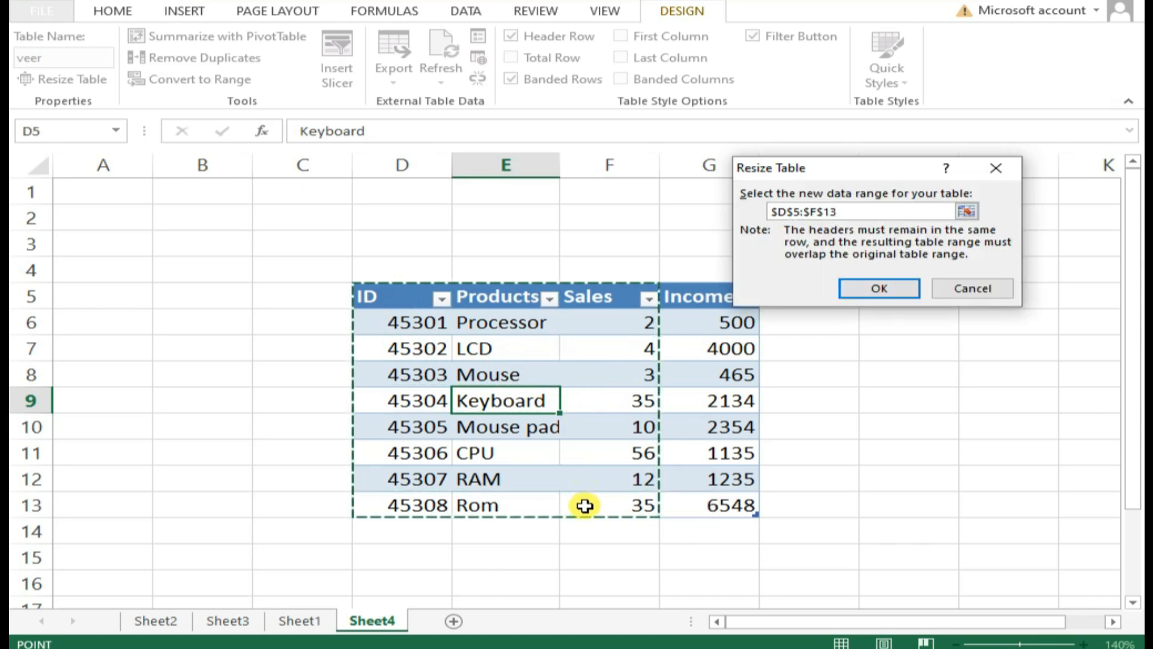
pyautogui.click(887, 289)
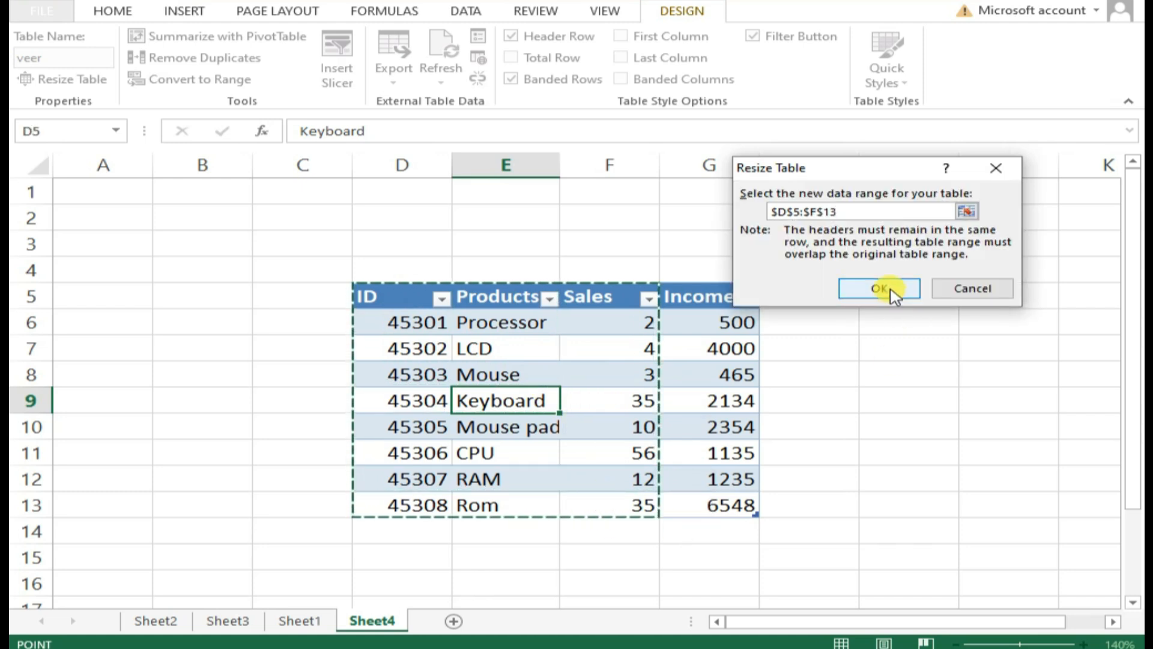
pyautogui.moveTo(698, 294); pyautogui.dragTo(721, 507)
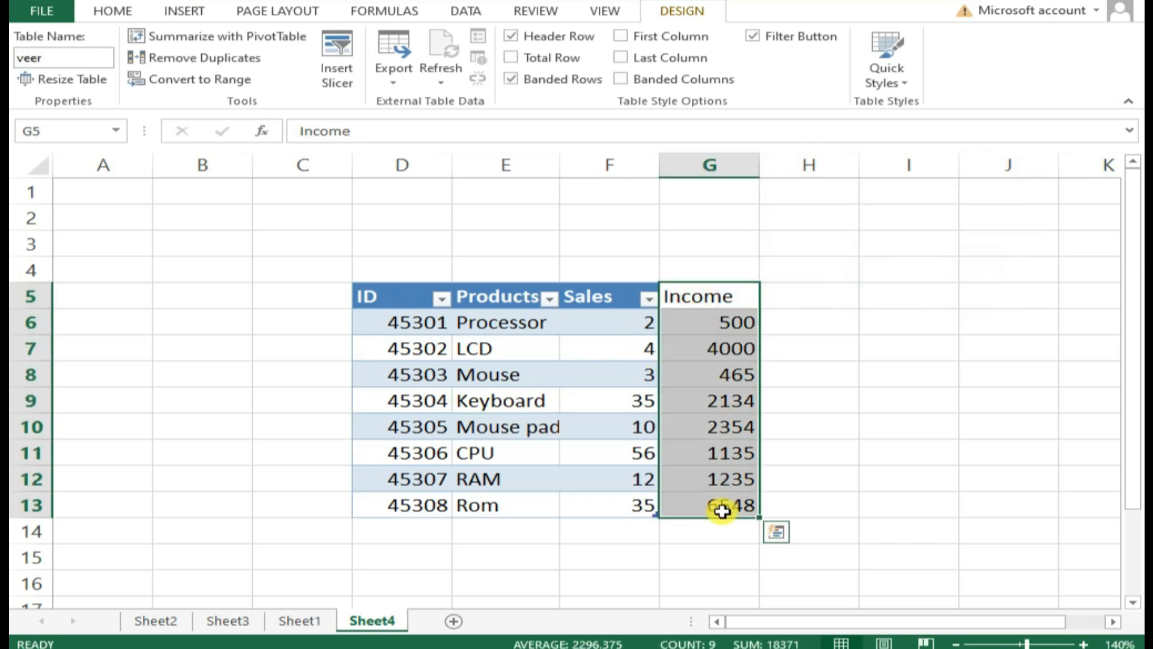
pyautogui.click(592, 345)
pyautogui.moveTo(426, 300); pyautogui.dragTo(613, 512)
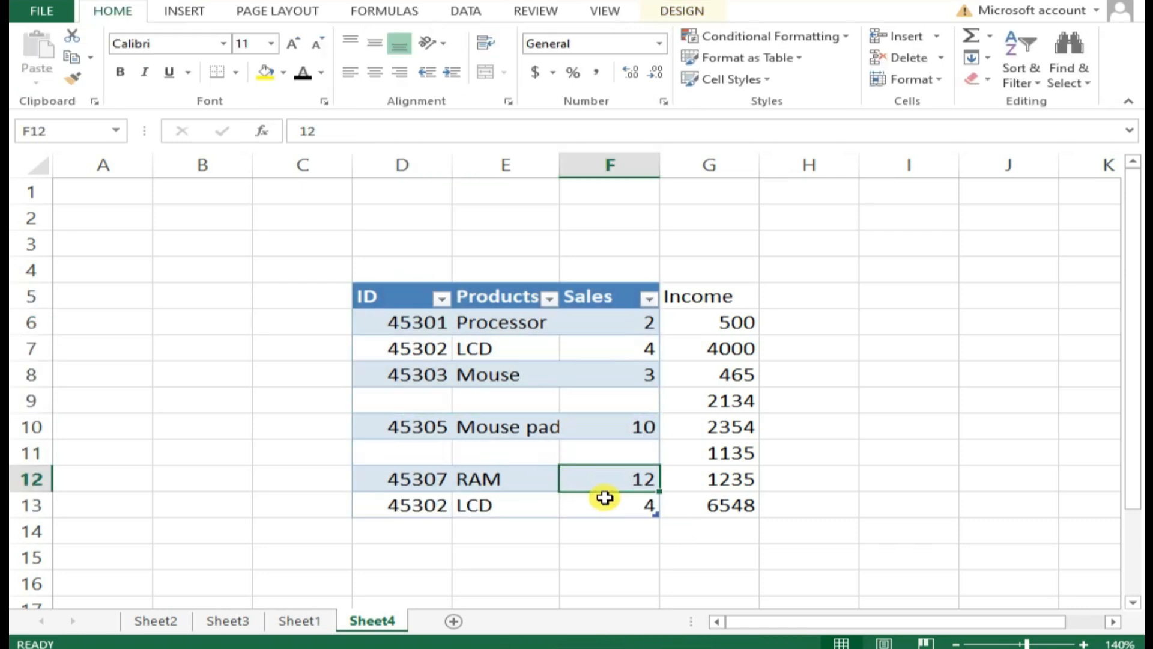
# Clear the Income values in cells G8 and G11
pyautogui.moveTo(427, 402); pyautogui.dragTo(641, 408)
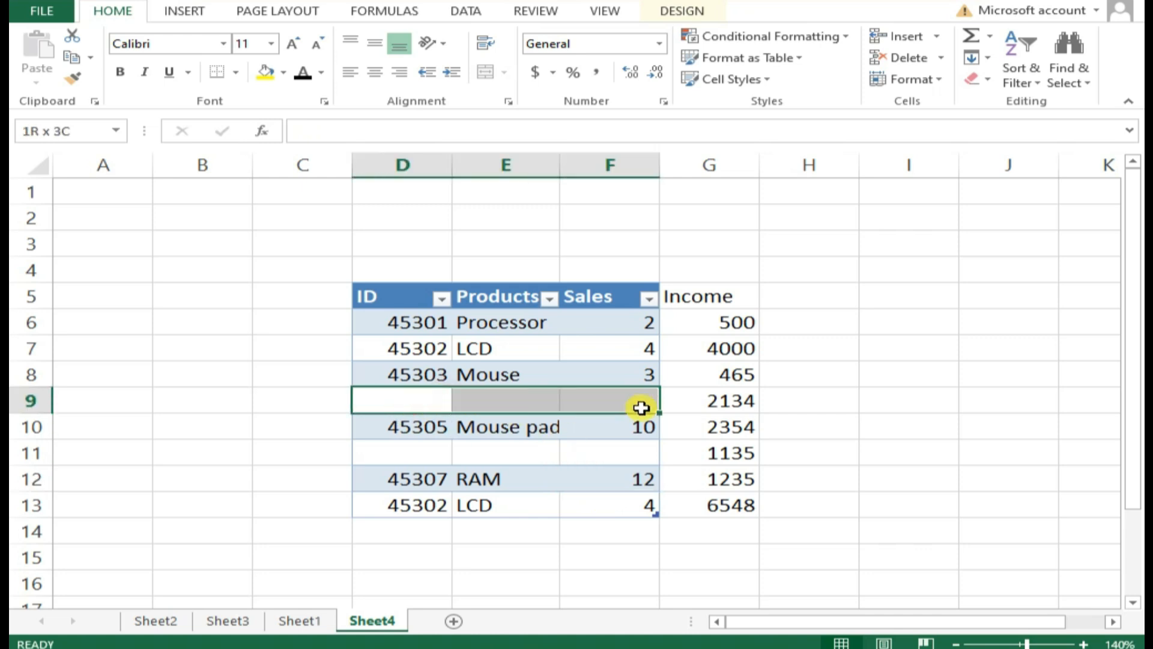
pyautogui.moveTo(399, 456); pyautogui.dragTo(637, 448)
pyautogui.press('Delete')
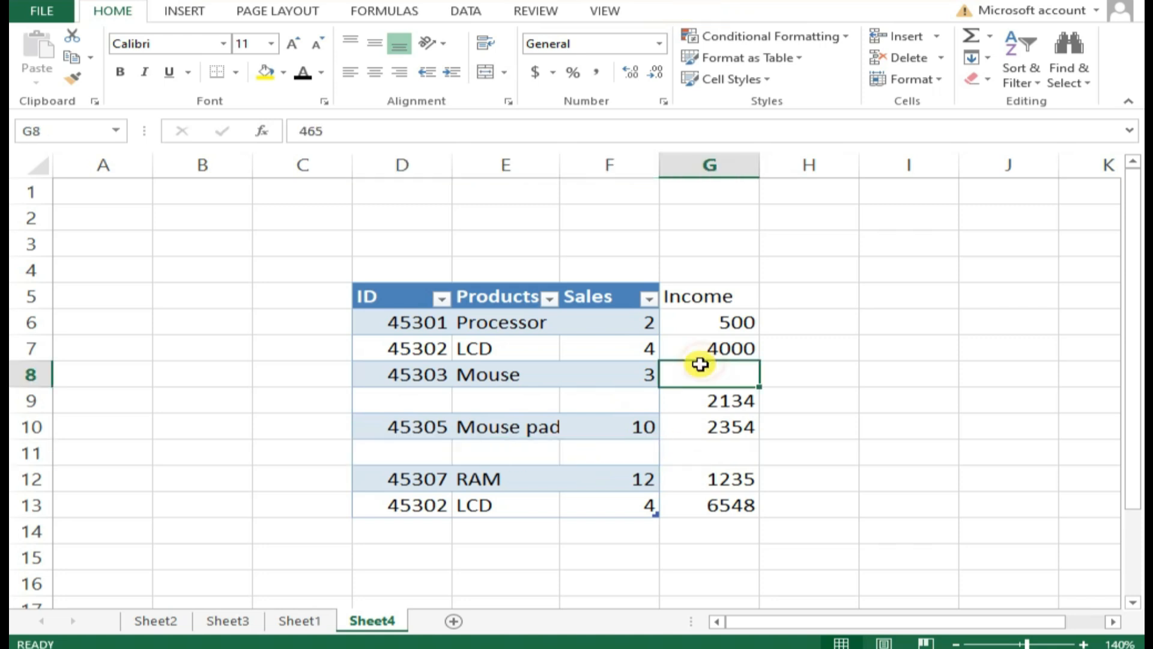
# Fill the two matching LCD rows, D7:G7 and D13:G13, with yellow
pyautogui.click(470, 495)
pyautogui.moveTo(402, 353); pyautogui.dragTo(697, 348)
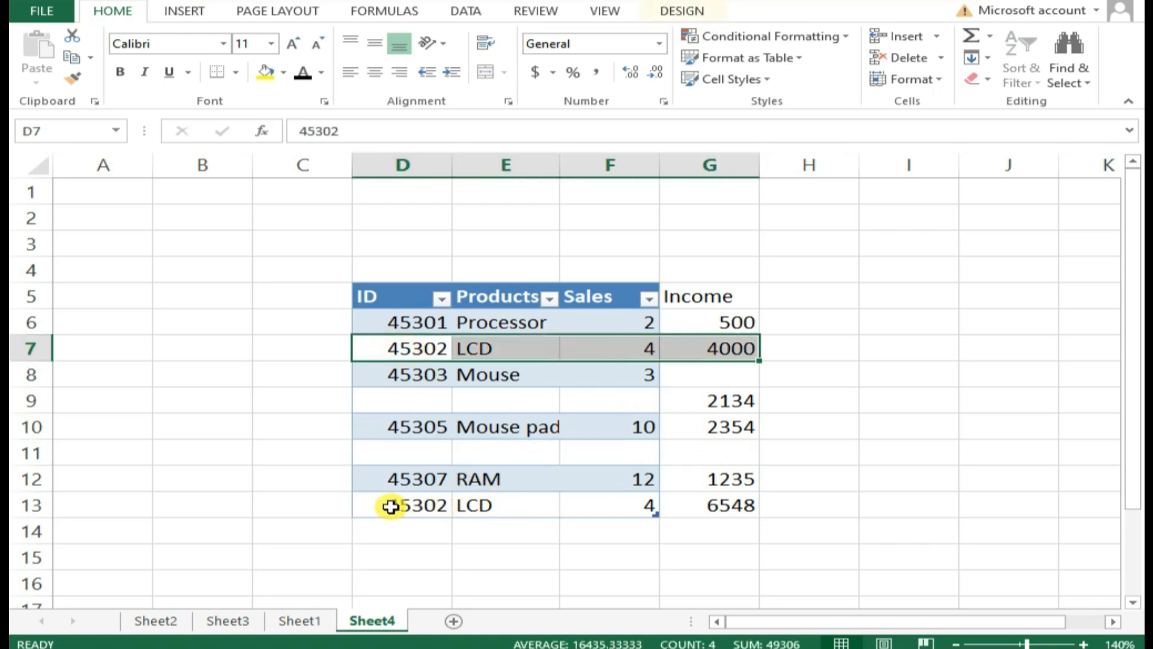
pyautogui.moveTo(391, 507); pyautogui.dragTo(709, 506)
pyautogui.click(265, 72)
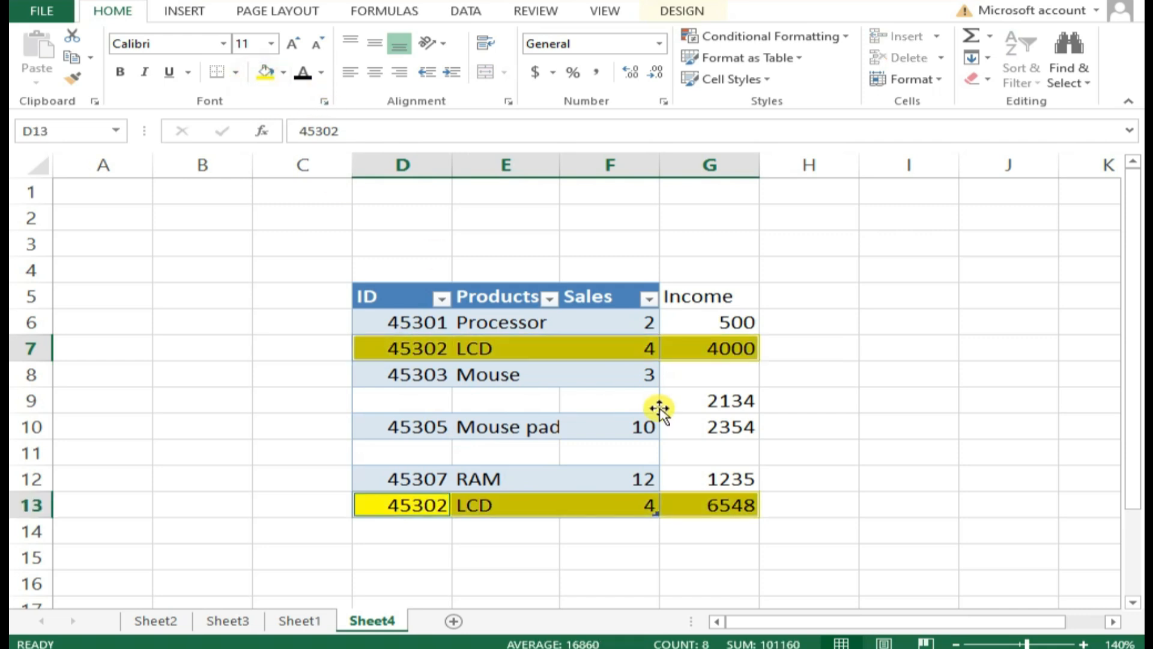
pyautogui.click(457, 354)
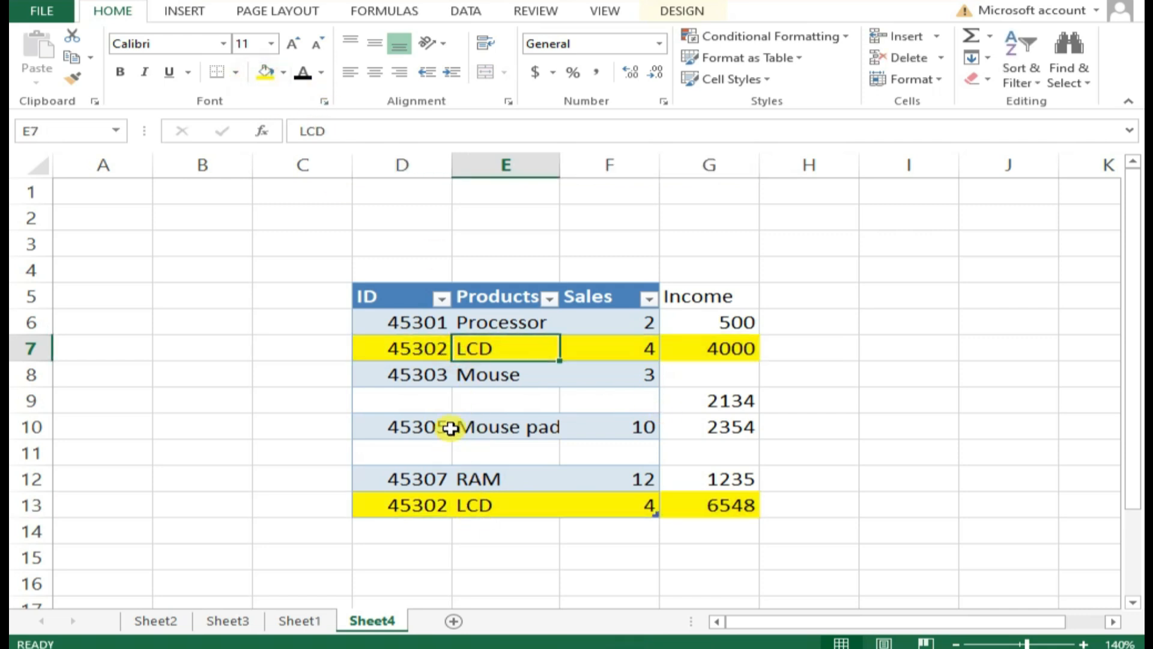
pyautogui.moveTo(430, 354); pyautogui.dragTo(728, 352)
pyautogui.moveTo(625, 506); pyautogui.dragTo(436, 505)
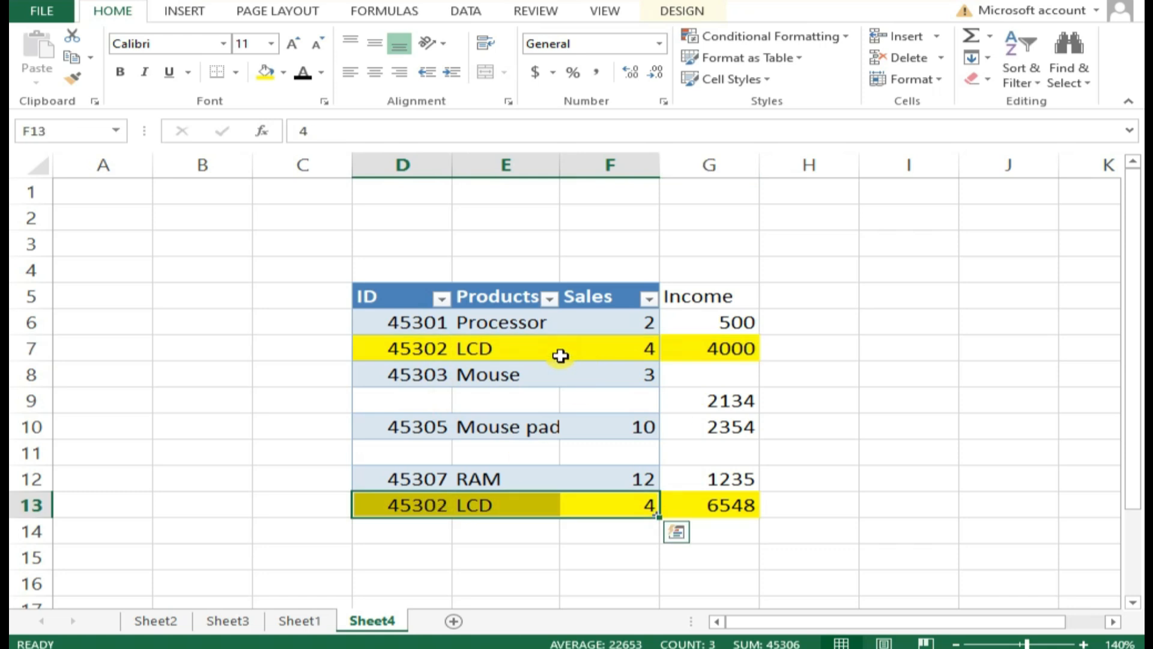
pyautogui.moveTo(404, 400); pyautogui.dragTo(595, 395)
pyautogui.moveTo(438, 447); pyautogui.dragTo(600, 452)
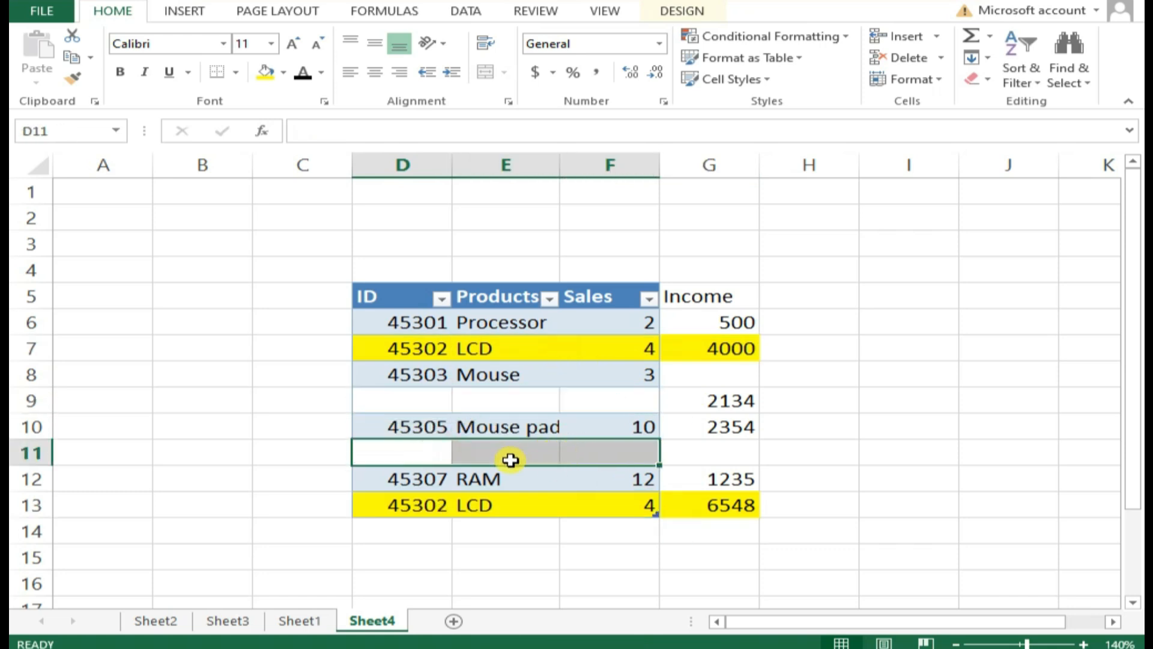
# Remove duplicate rows from the veer table, comparing the ID, Products and Sales columns, with headers included
pyautogui.click(538, 390)
pyautogui.click(687, 11)
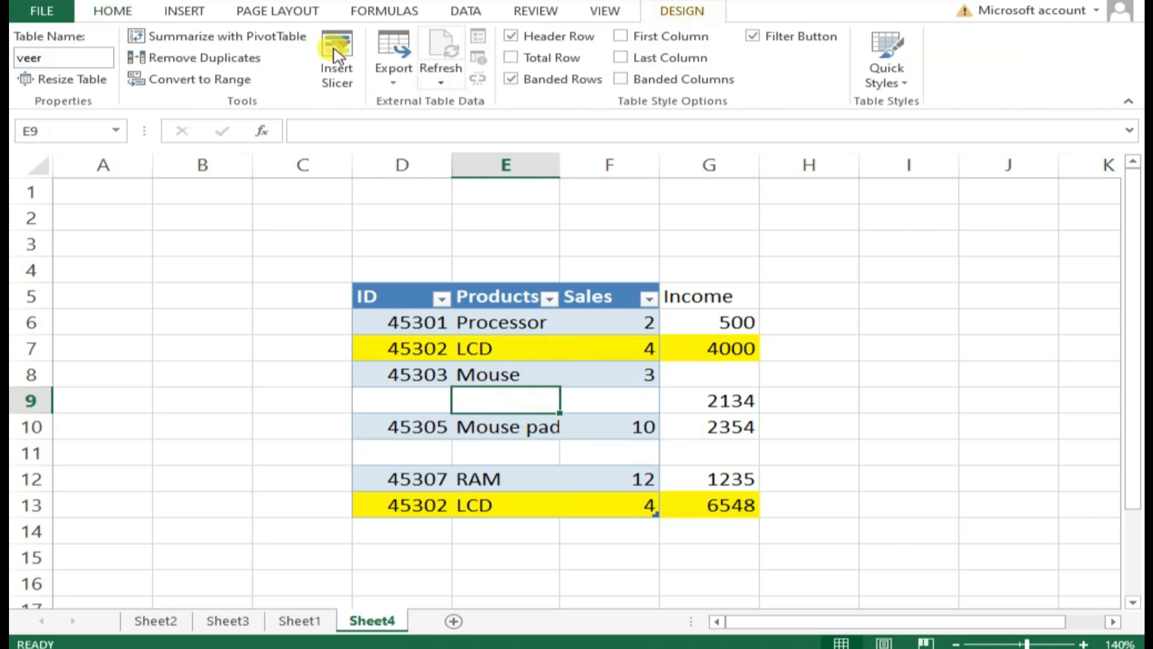
pyautogui.click(260, 58)
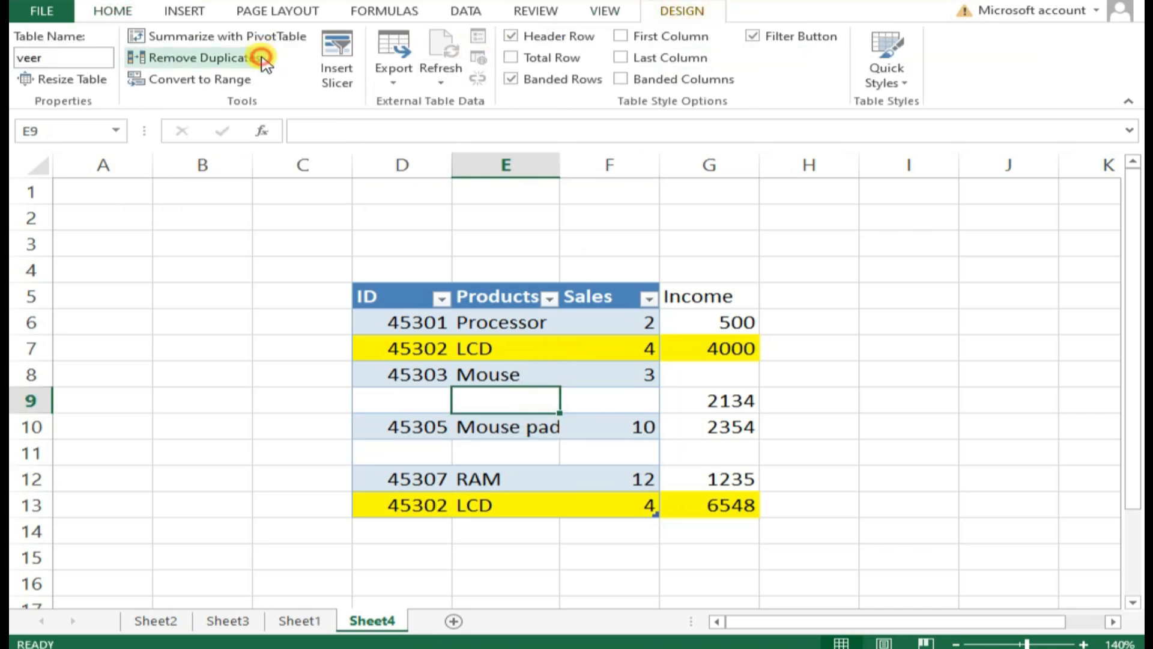
pyautogui.click(963, 355)
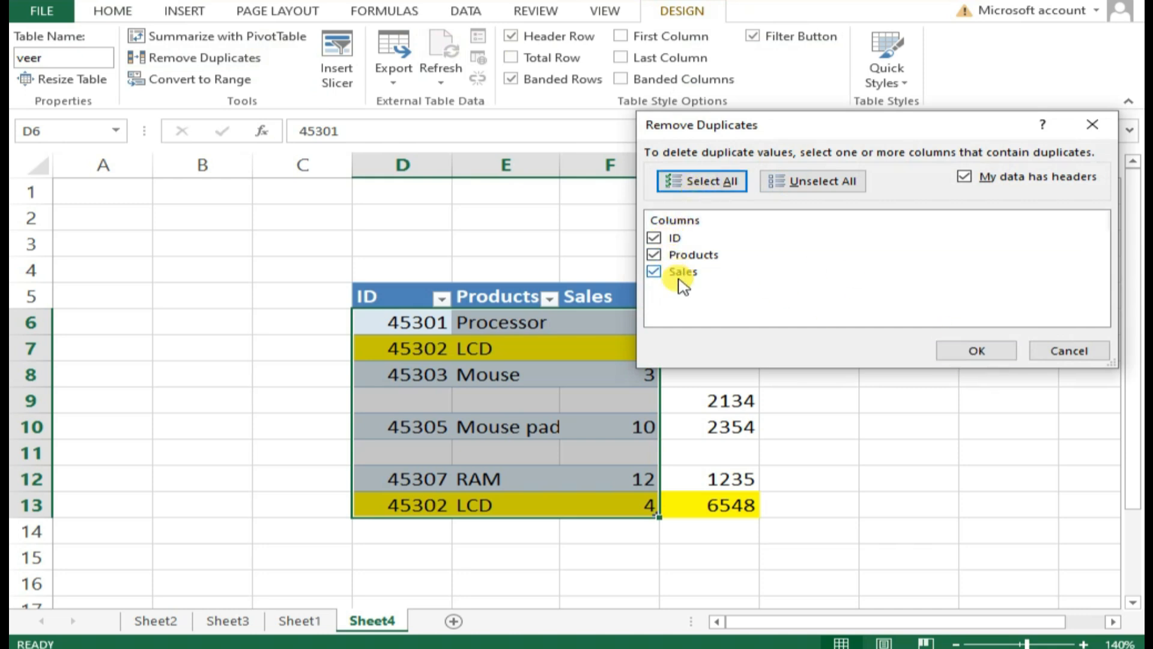
pyautogui.click(974, 351)
pyautogui.moveTo(495, 312); pyautogui.dragTo(630, 238)
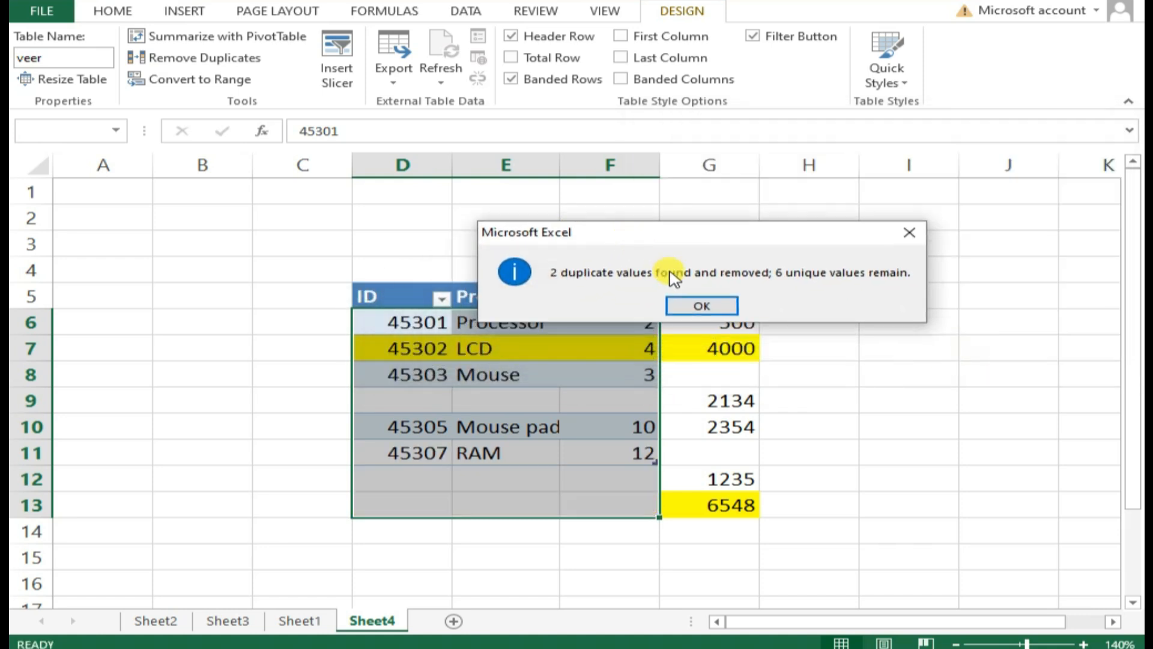
pyautogui.click(697, 308)
pyautogui.click(491, 382)
pyautogui.moveTo(387, 349); pyautogui.dragTo(613, 359)
pyautogui.moveTo(405, 399); pyautogui.dragTo(578, 401)
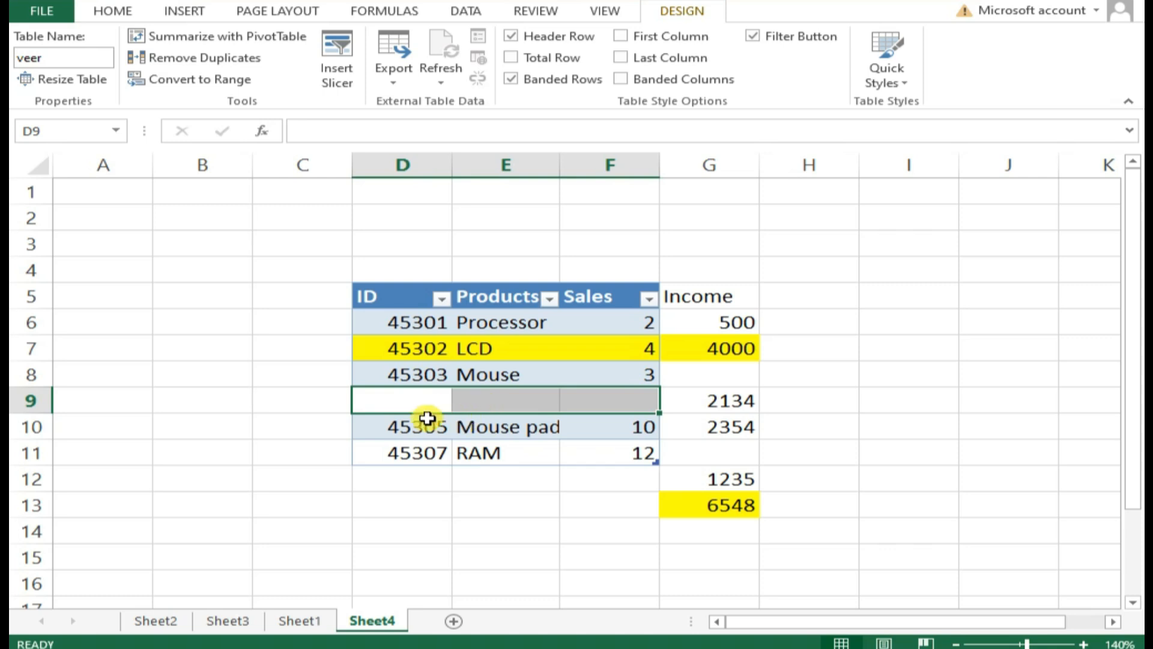
# Review the topic list on Sheet3, and return to Sheet4 to look over the veer table's data and the Income column beside it
pyautogui.click(203, 621)
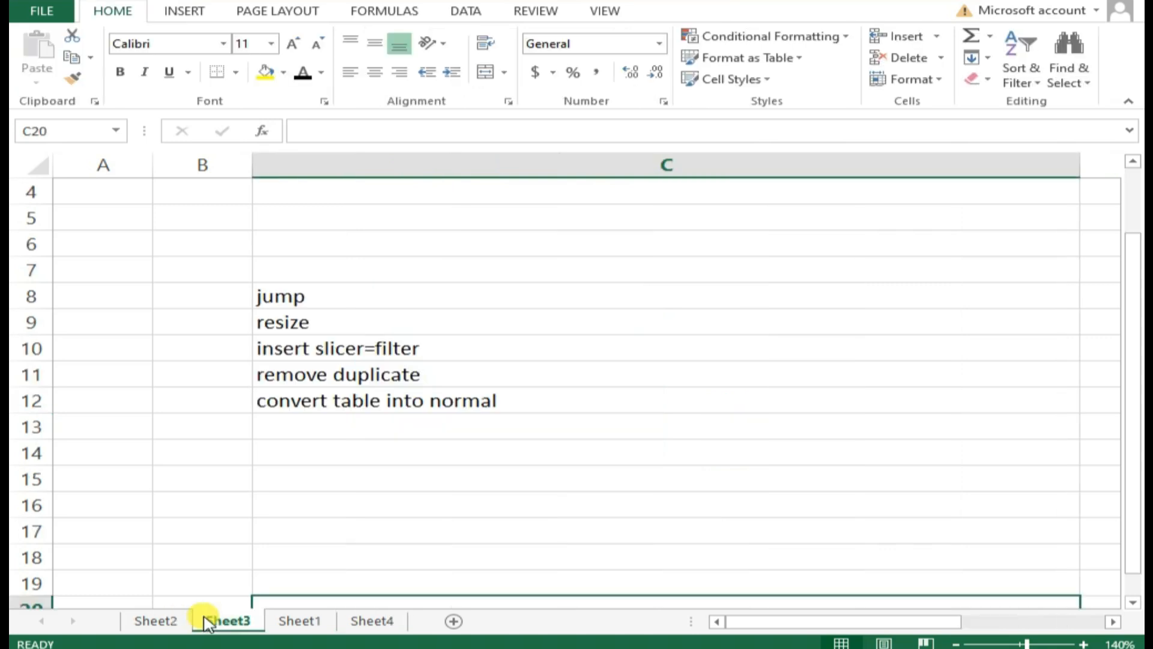
pyautogui.click(275, 620)
pyautogui.click(371, 620)
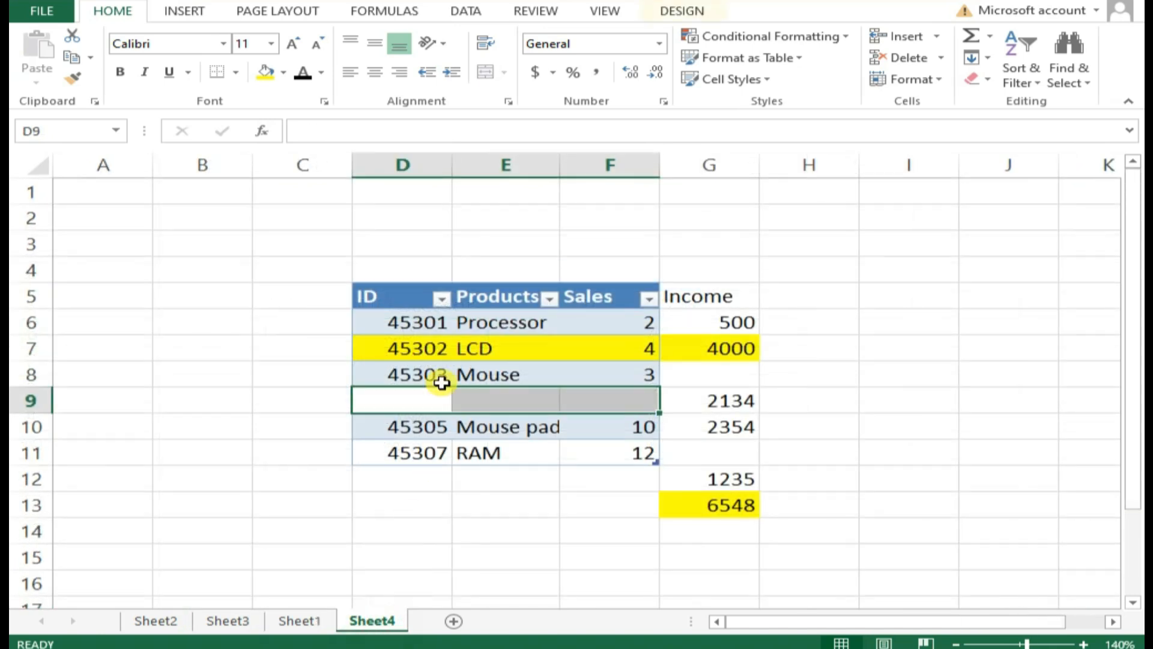
pyautogui.moveTo(404, 318); pyautogui.dragTo(613, 447)
pyautogui.moveTo(702, 298); pyautogui.dragTo(716, 502)
# Convert the veer table to a normal range and select its cells D5:F11
pyautogui.click(473, 355)
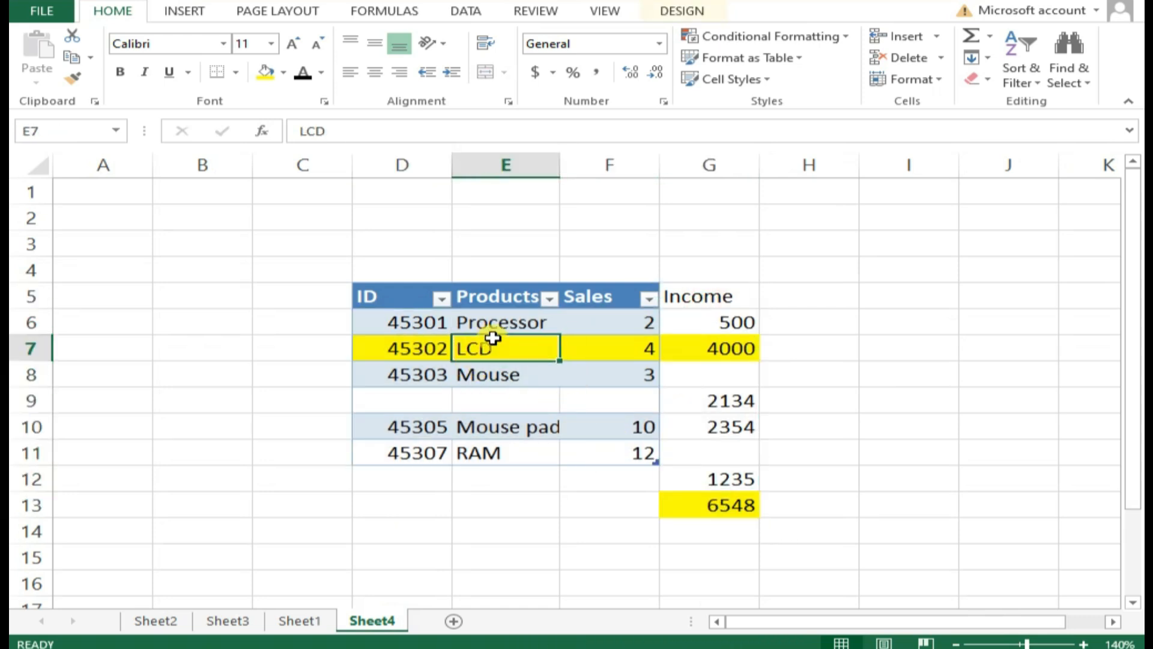
pyautogui.click(679, 11)
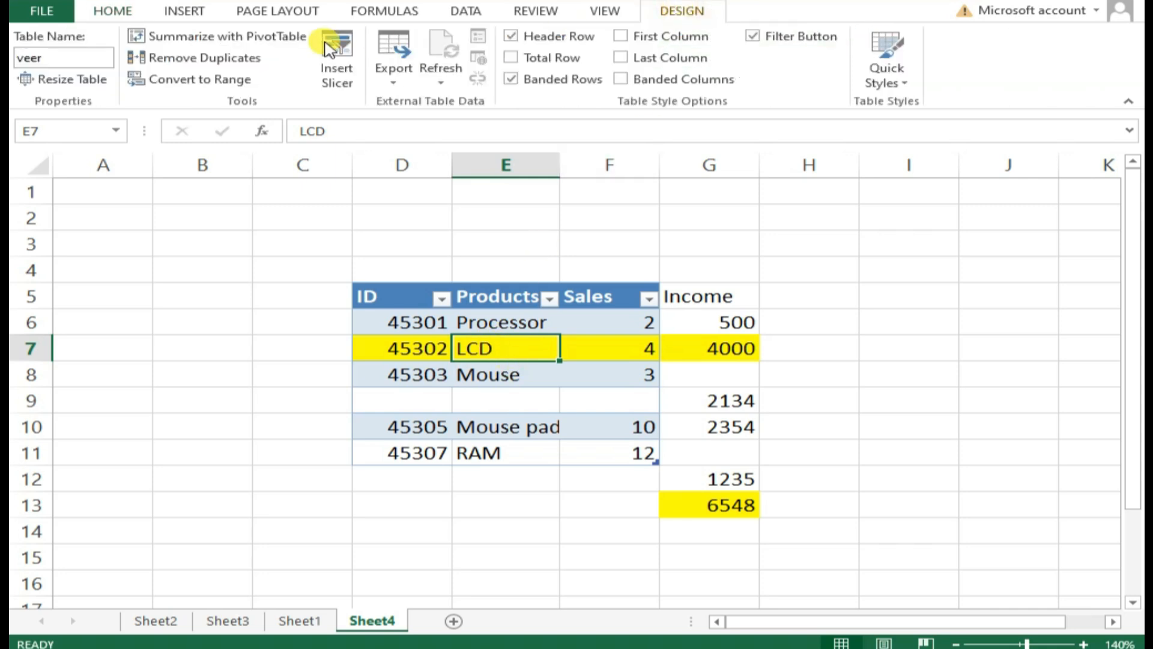
pyautogui.click(184, 83)
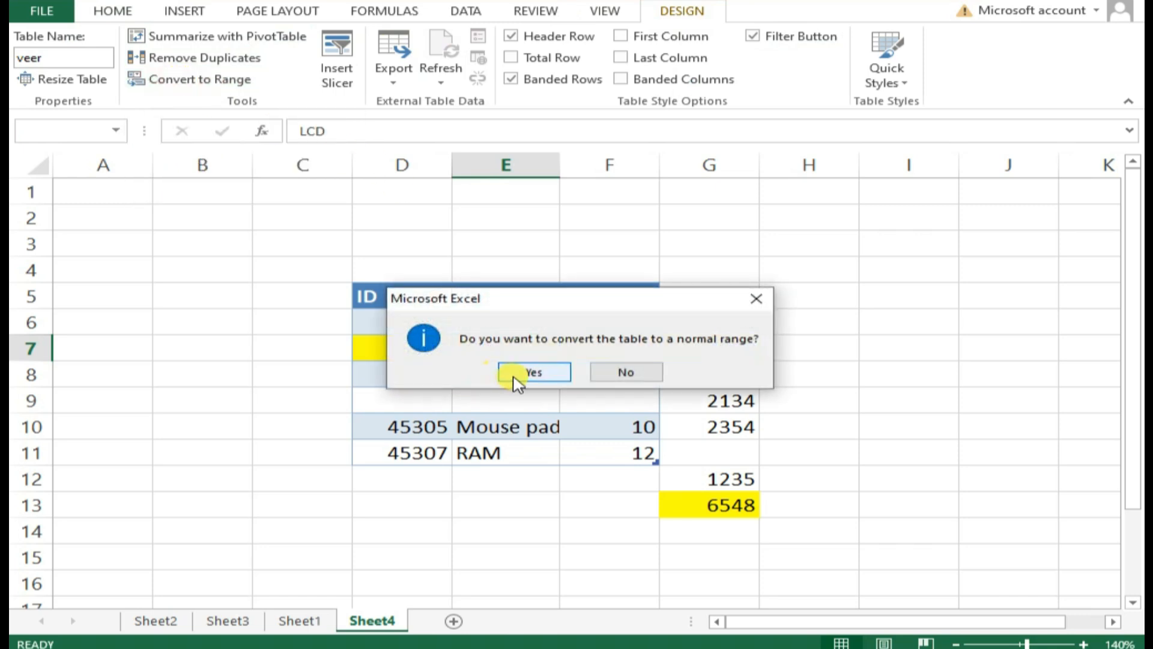
pyautogui.click(515, 377)
pyautogui.moveTo(394, 308); pyautogui.dragTo(577, 444)
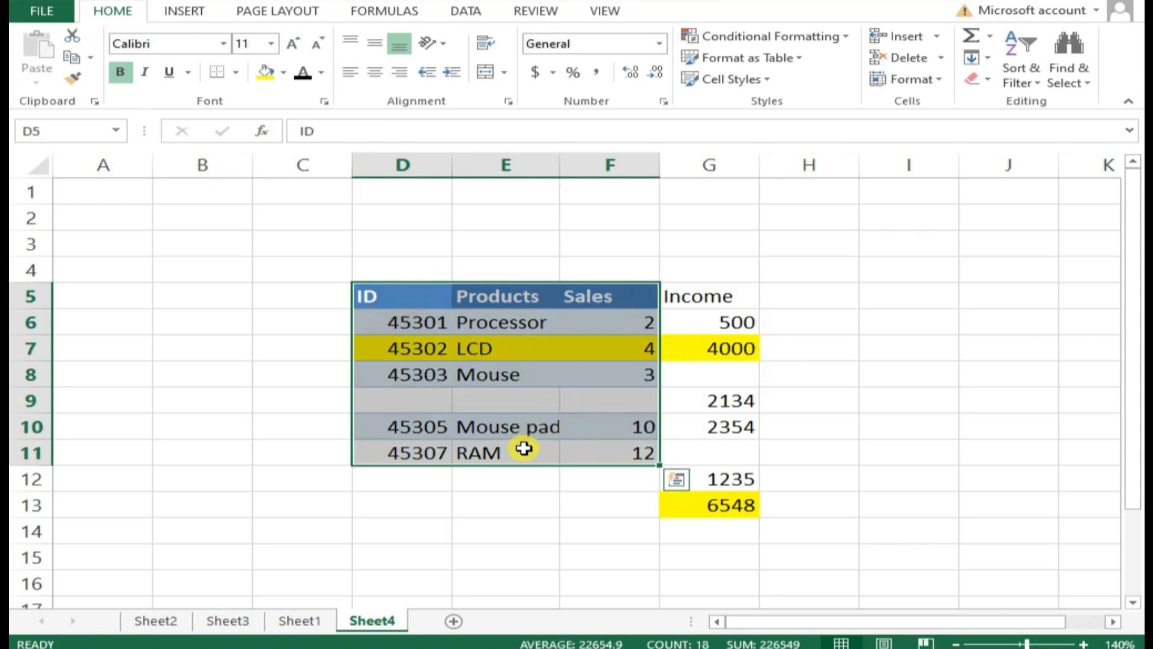